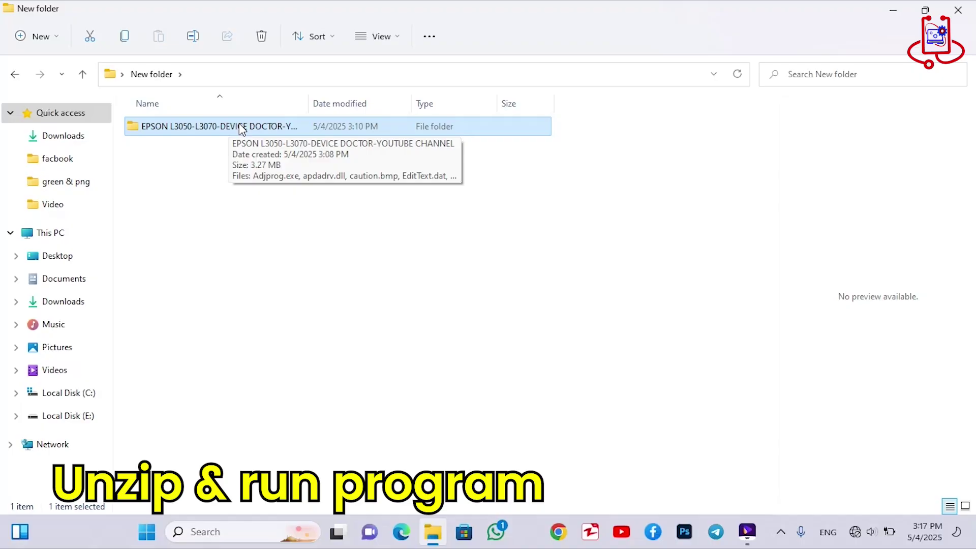
Launch Adjprog.exe from the tool folder so the EPSON Adjustment Program window appears.
right_click(239, 128)
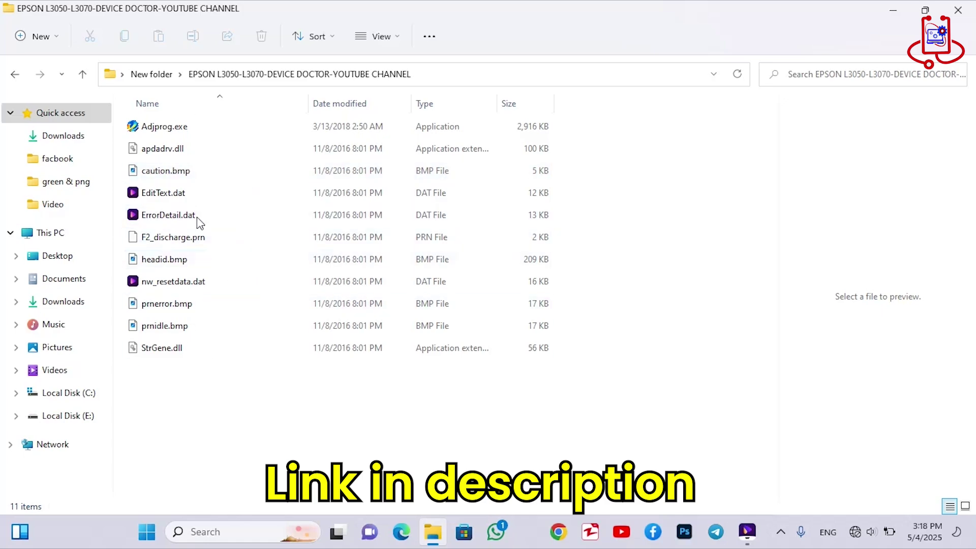
left_click(162, 126)
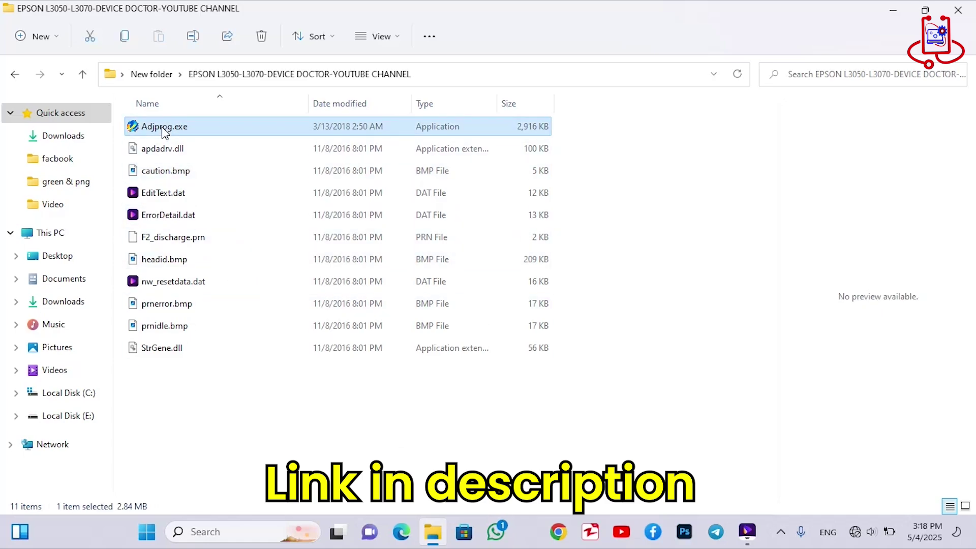
right_click(161, 126)
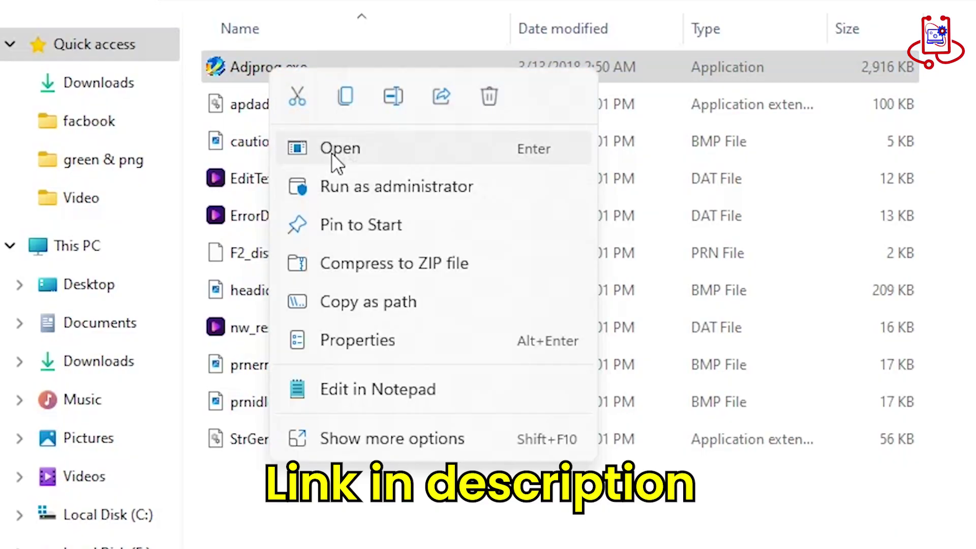
left_click(366, 153)
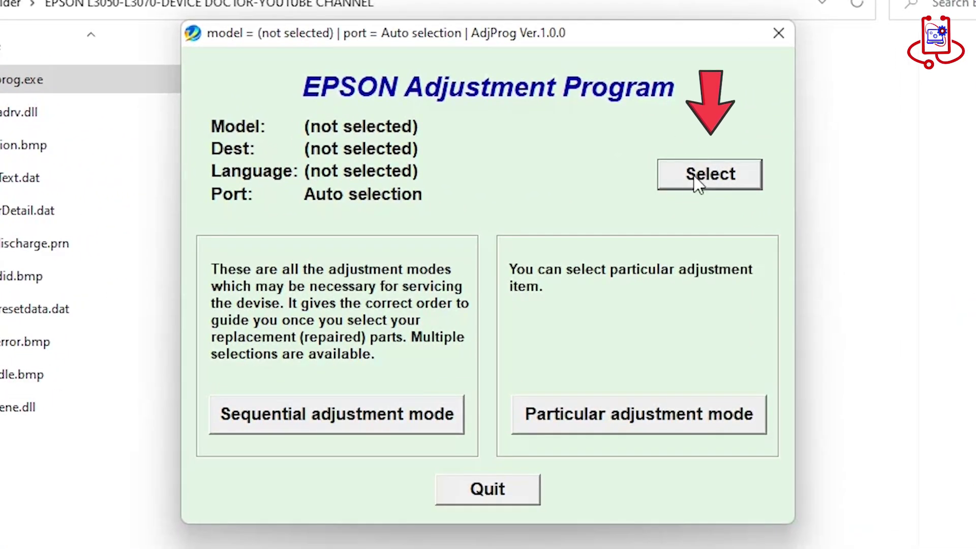
Choose port USB043 (L3050 Series) in the model selection dialog.
left_click(695, 183)
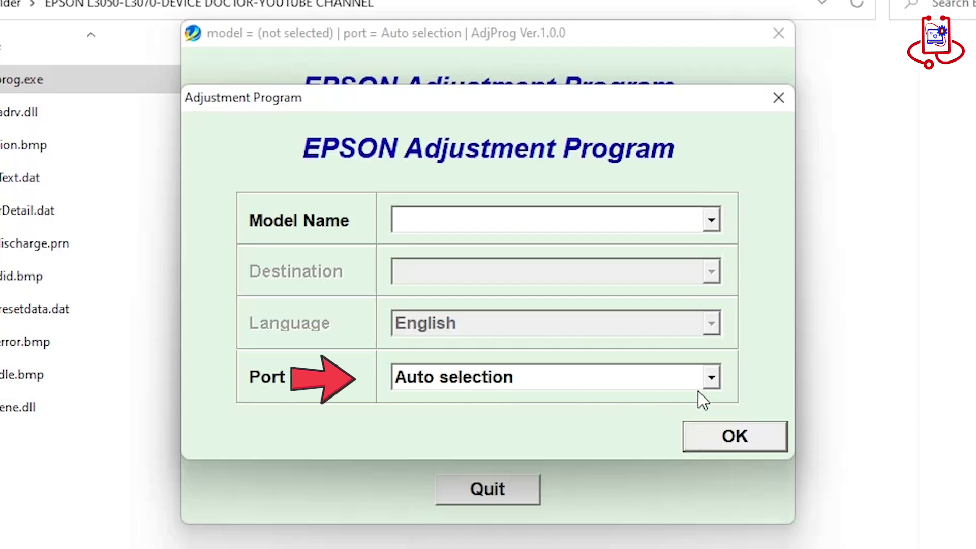
left_click(712, 377)
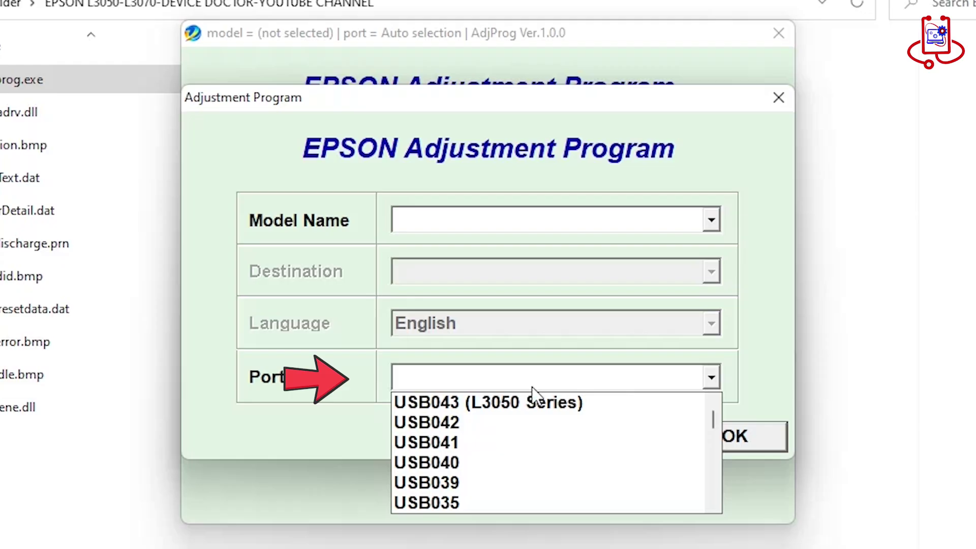
left_click(500, 405)
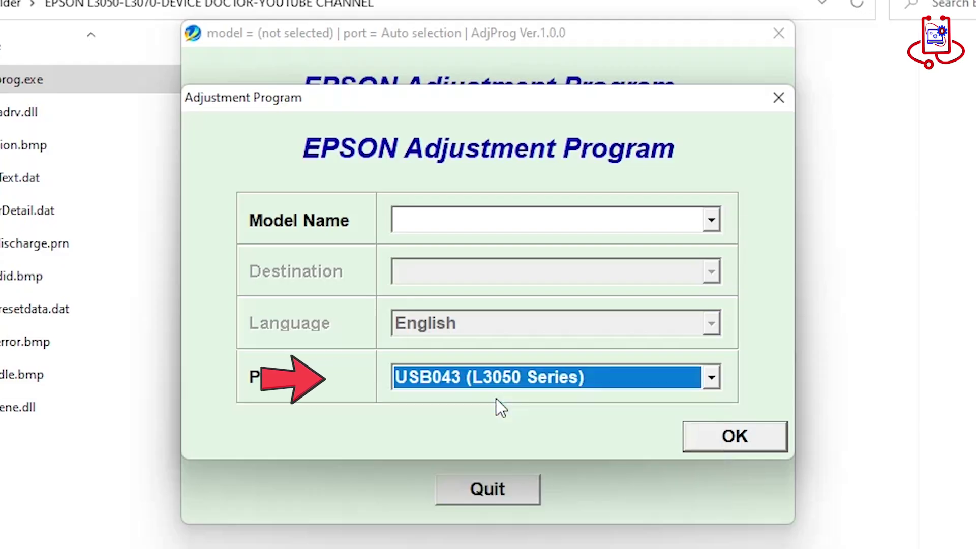
Set the model name to L3050 and confirm the model and port settings.
left_click(627, 223)
left_click(706, 227)
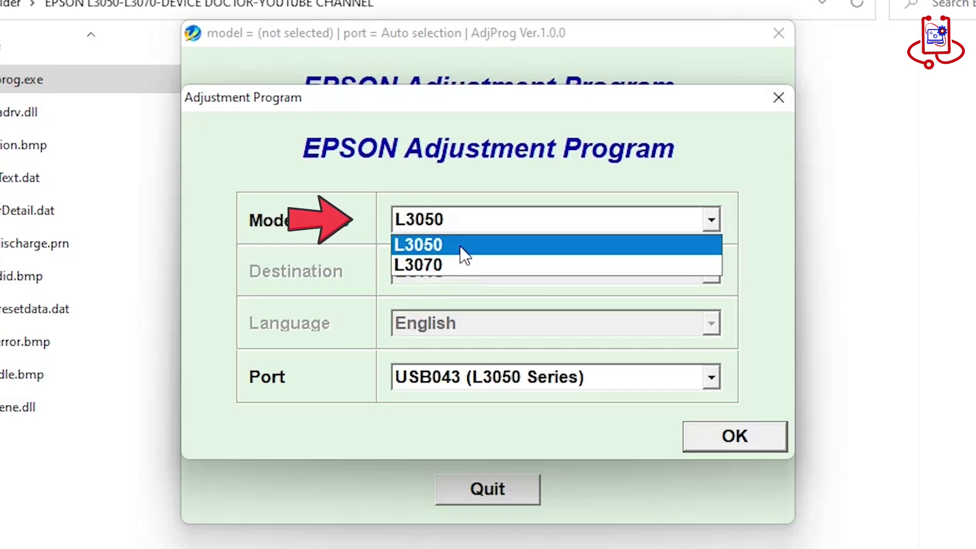
left_click(475, 244)
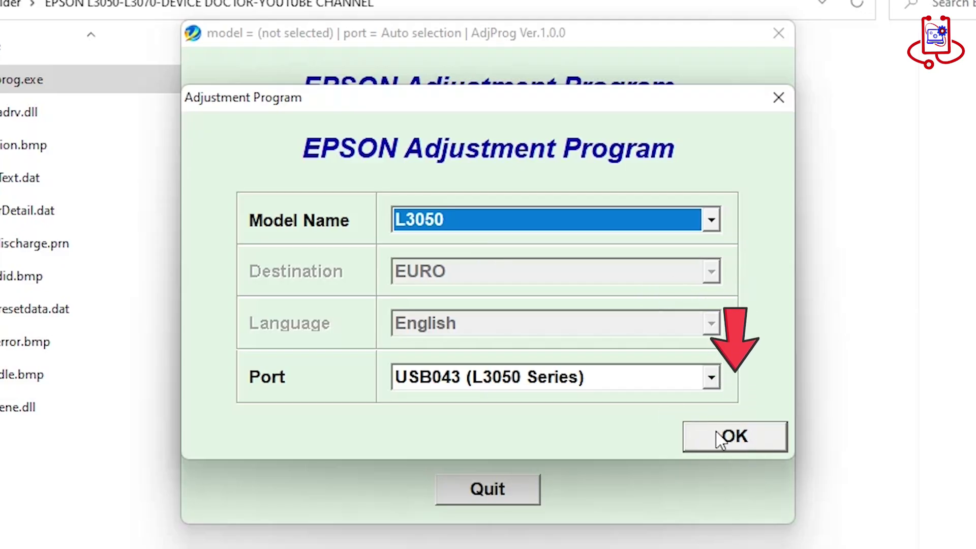
left_click(735, 436)
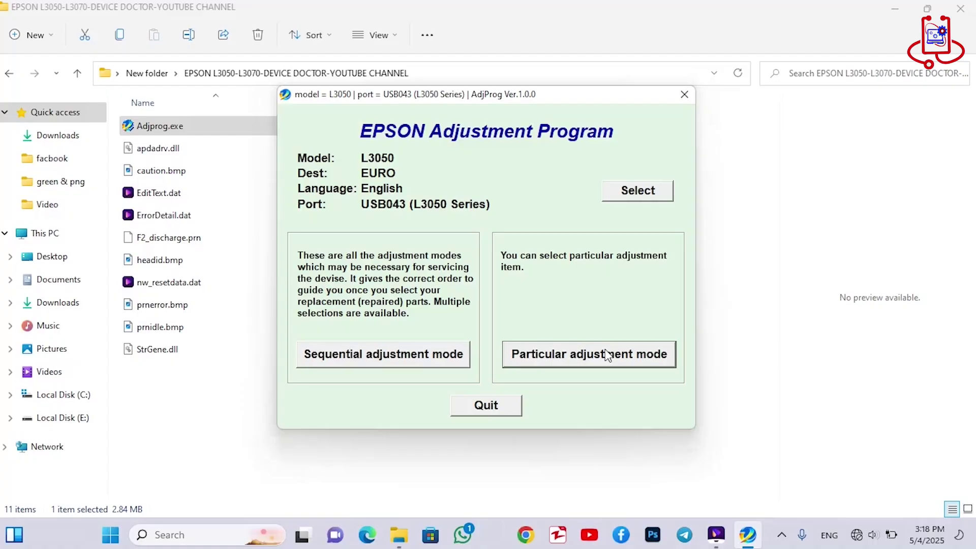
Enter Particular adjustment mode and bring up the Waste ink pad counter window.
left_click(666, 415)
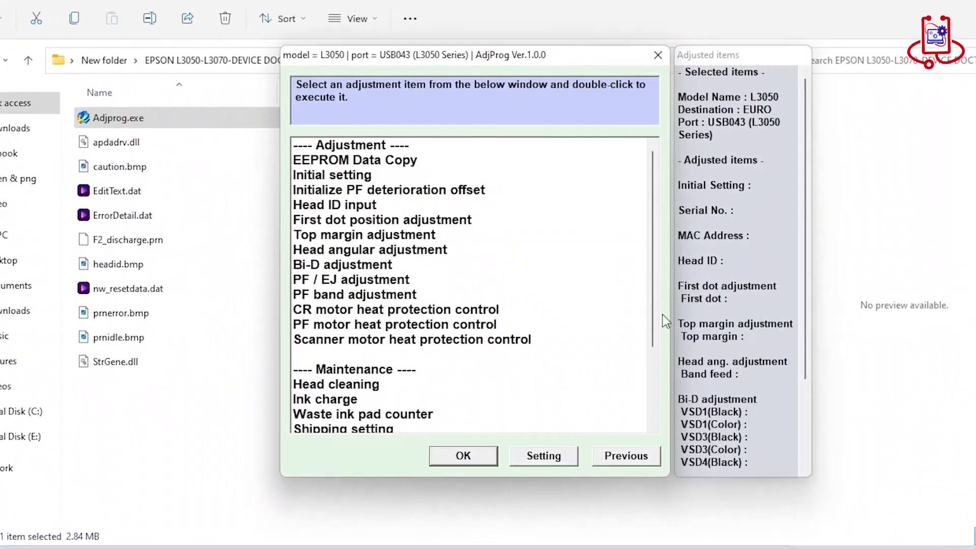
left_click_drag(652, 293, 633, 389)
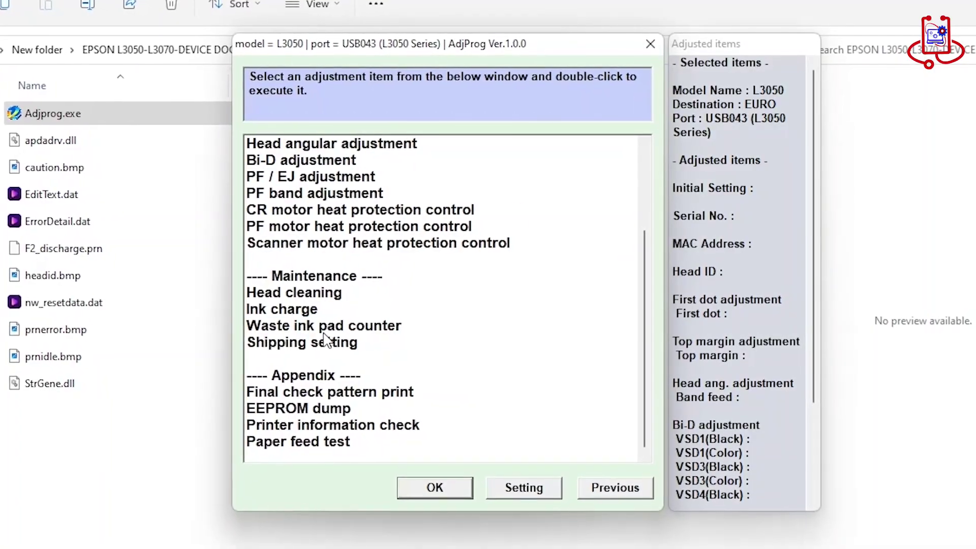
left_click(321, 332)
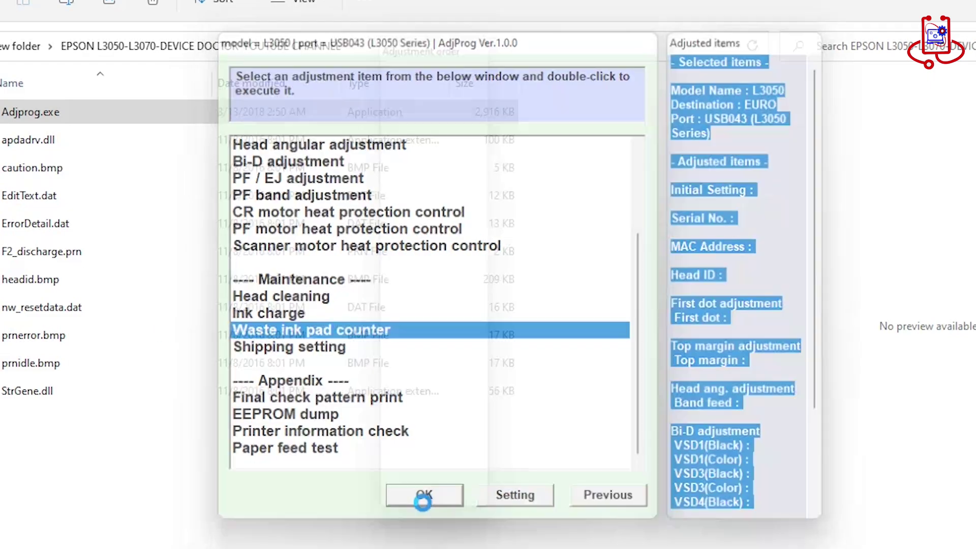
left_click(425, 502)
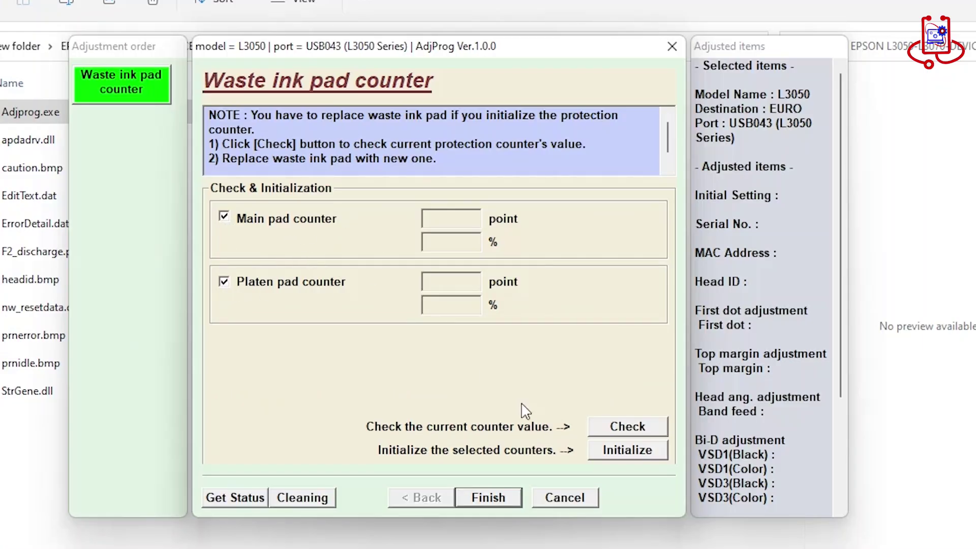
Read the pad counters (main at 32 points), initialize them to 0, and dismiss the error message.
left_click(631, 432)
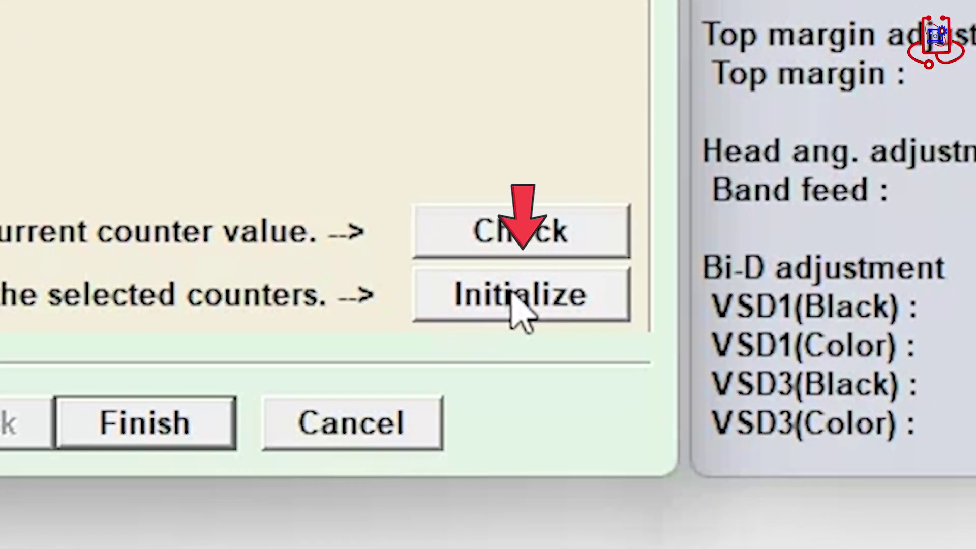
left_click(518, 312)
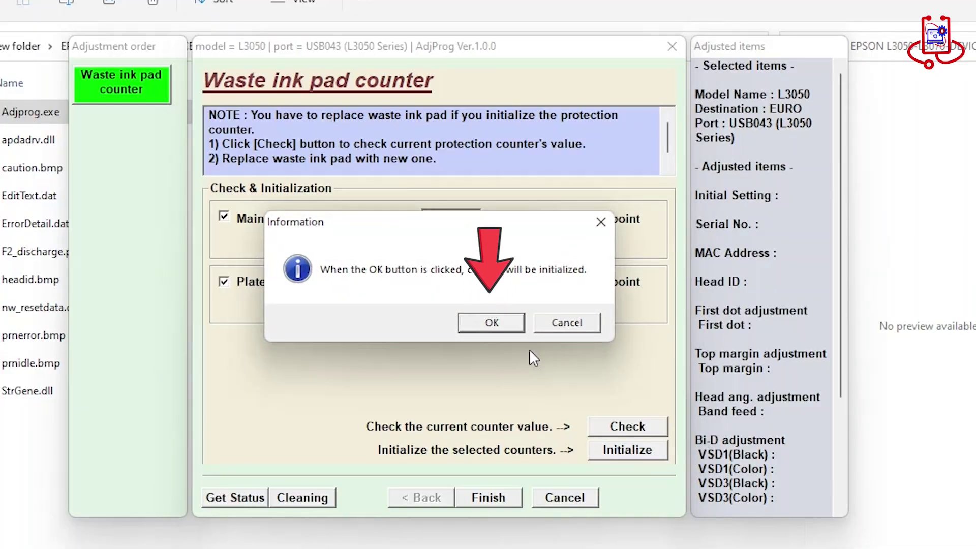
left_click(488, 324)
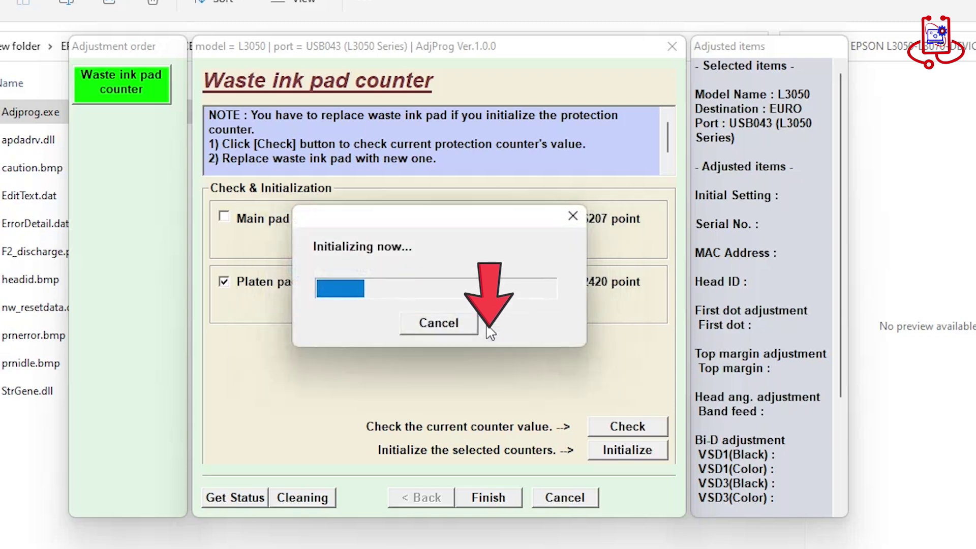
left_click(485, 323)
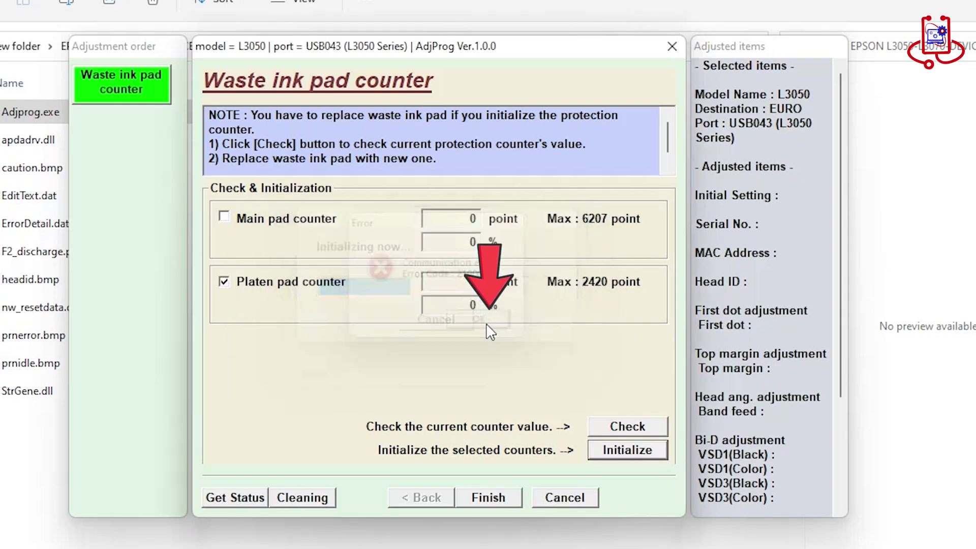